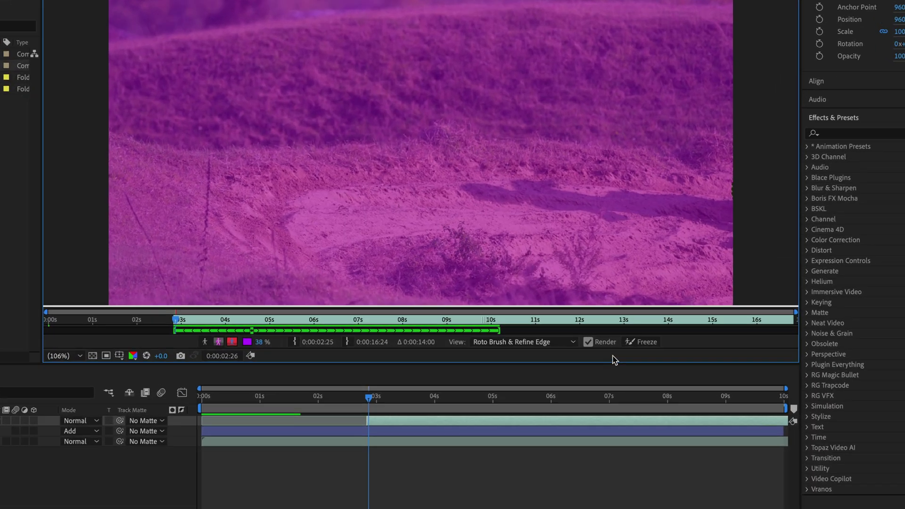
Freeze the clip's Roto Brush propagation, then preview the Leaving Dust composition
{"action": "left_click", "coordinate": [628, 338]}
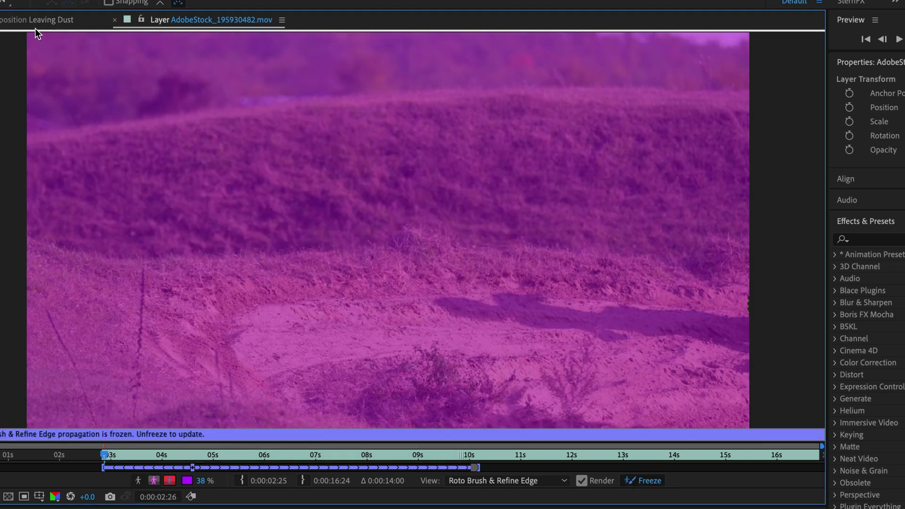
{"action": "left_click", "coordinate": [33, 25]}
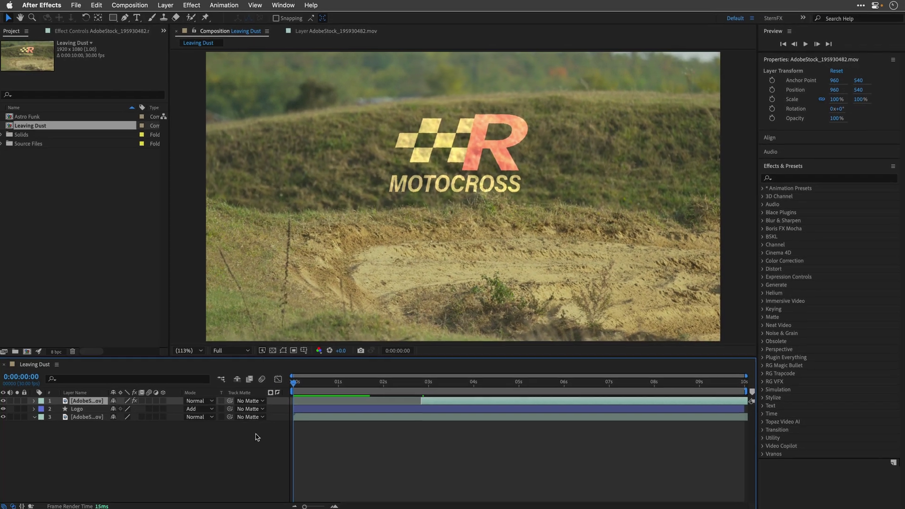
{"action": "key", "text": "space"}
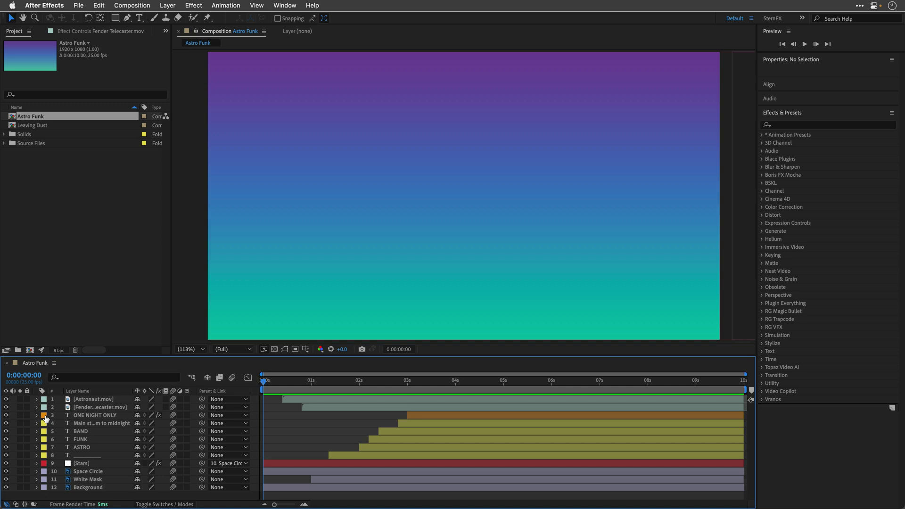
Reveal layer 3's keyframes and label the 4-second Blur Radius keyframe pink
{"action": "left_click", "coordinate": [44, 416]}
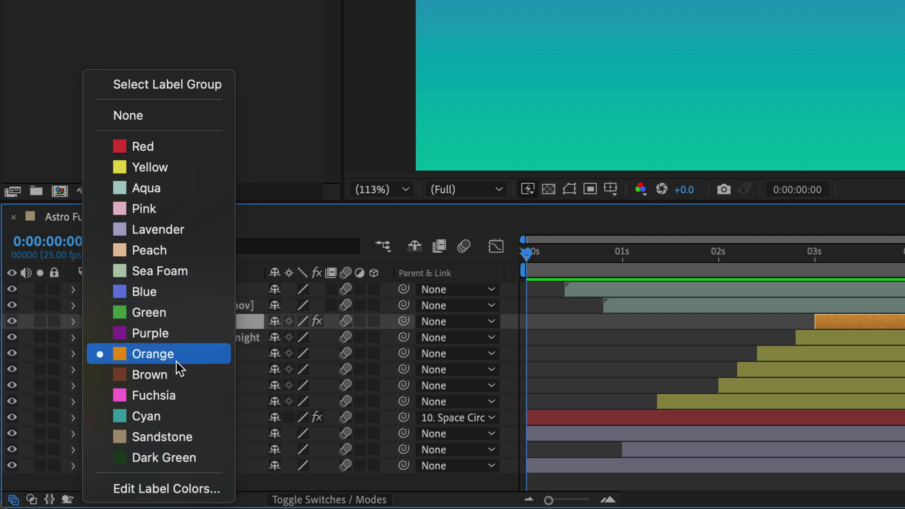
{"action": "left_click", "coordinate": [555, 383]}
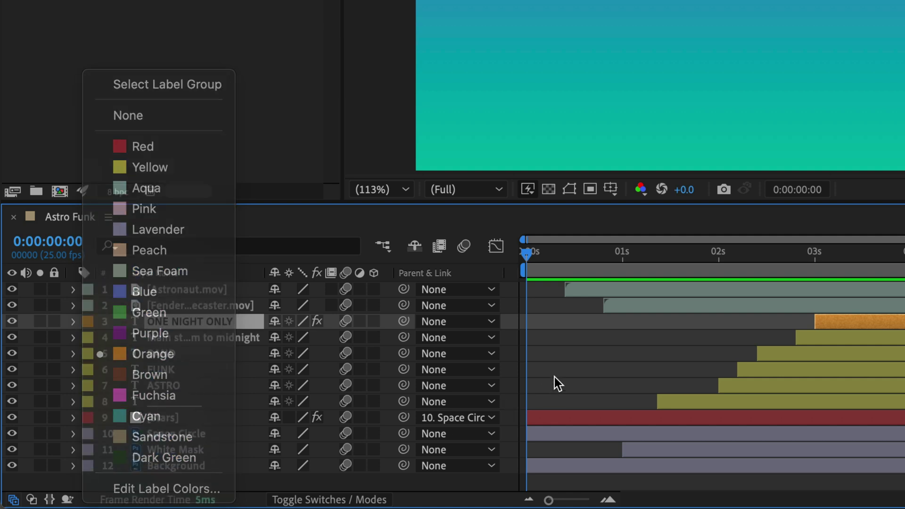
{"action": "key", "text": "u"}
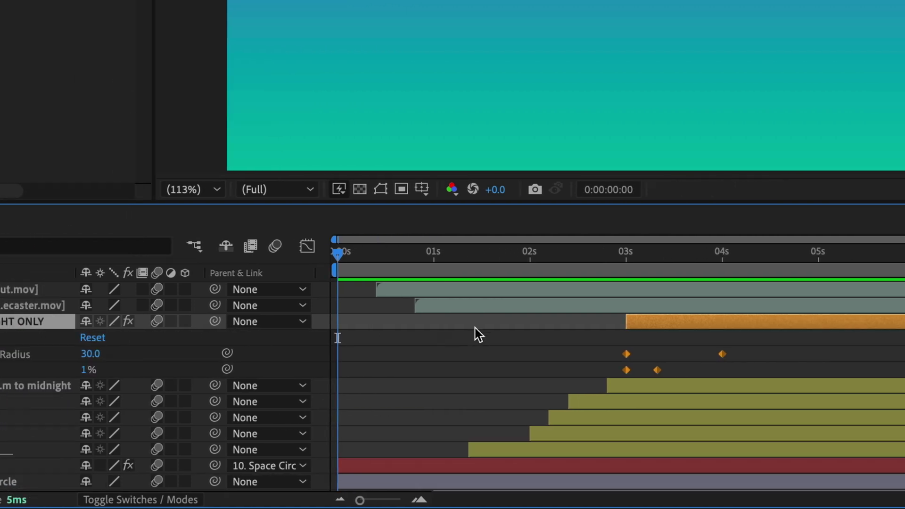
{"action": "left_click", "coordinate": [518, 350]}
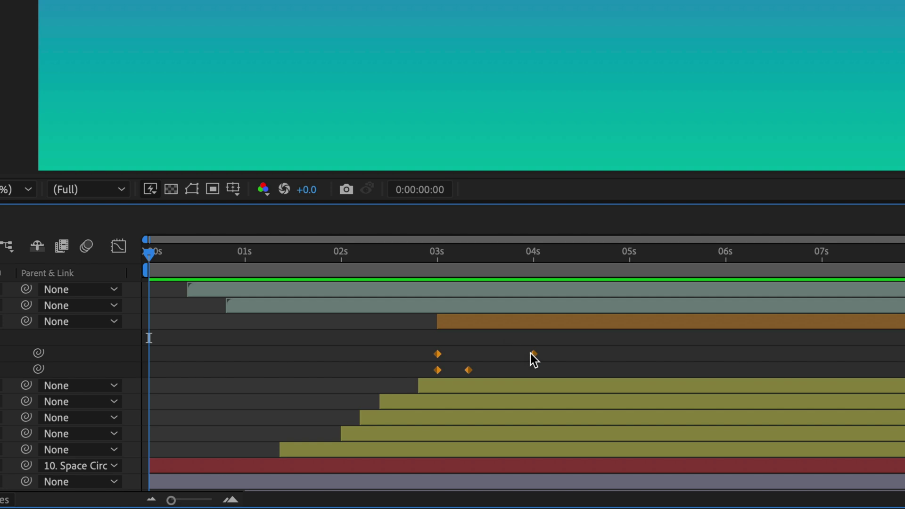
{"action": "left_click", "coordinate": [533, 355]}
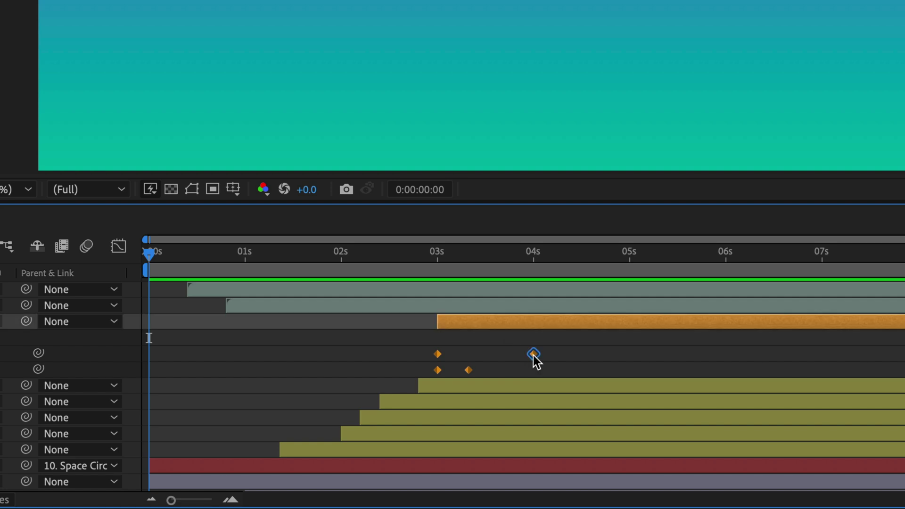
{"action": "right_click", "coordinate": [533, 356]}
{"action": "mouse_move", "coordinate": [650, 279]}
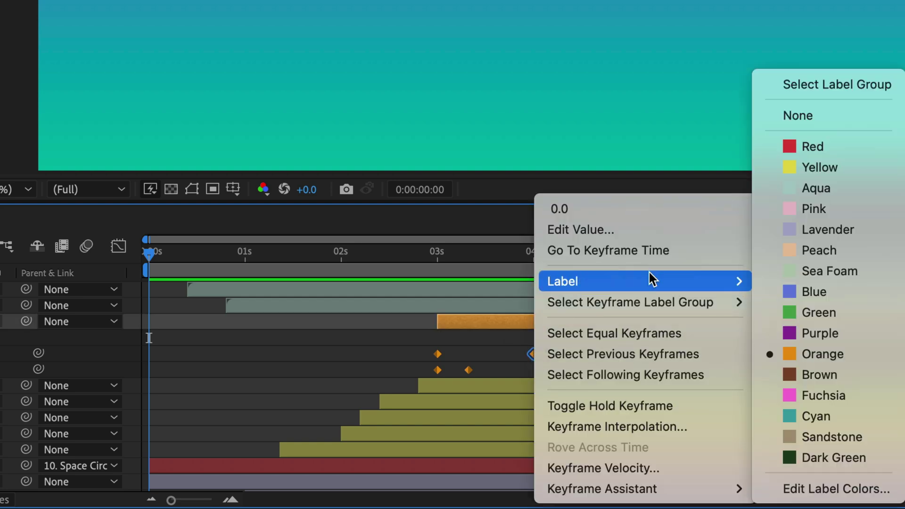
{"action": "left_click", "coordinate": [872, 218]}
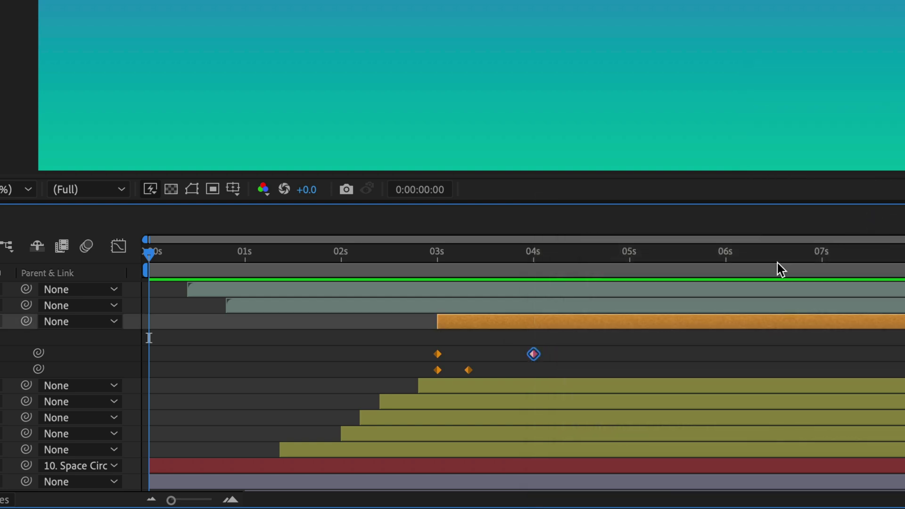
Label the second Opacity keyframe on layer 3 blue
{"action": "left_click", "coordinate": [656, 351]}
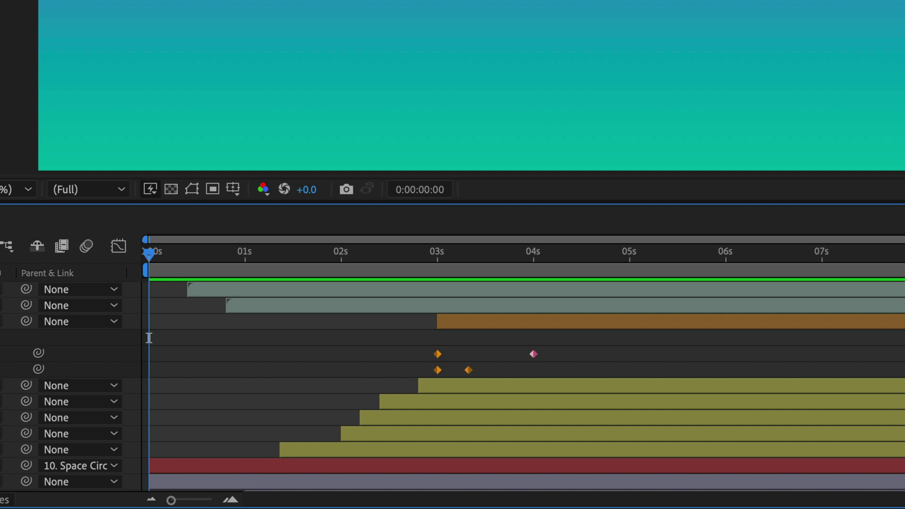
{"action": "left_click", "coordinate": [467, 370]}
{"action": "right_click", "coordinate": [467, 370]}
{"action": "mouse_move", "coordinate": [534, 286]}
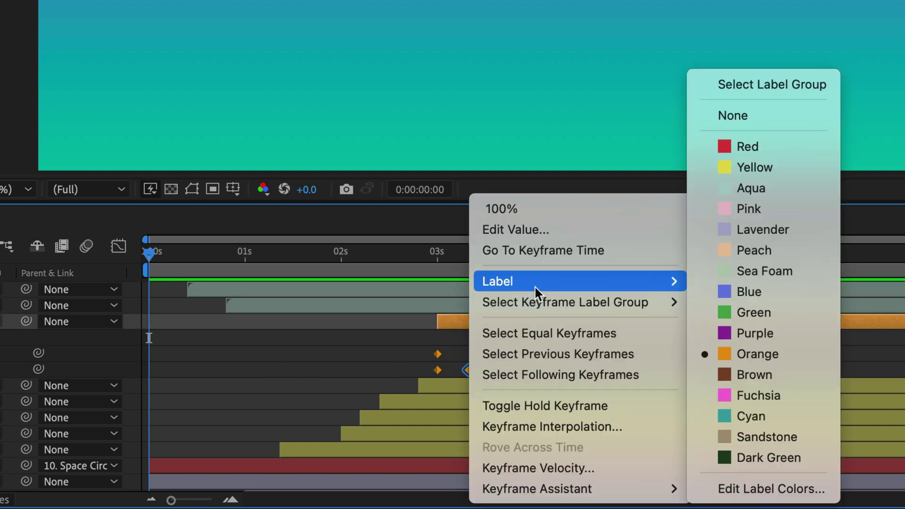
{"action": "left_click", "coordinate": [744, 290]}
{"action": "left_click", "coordinate": [323, 342]}
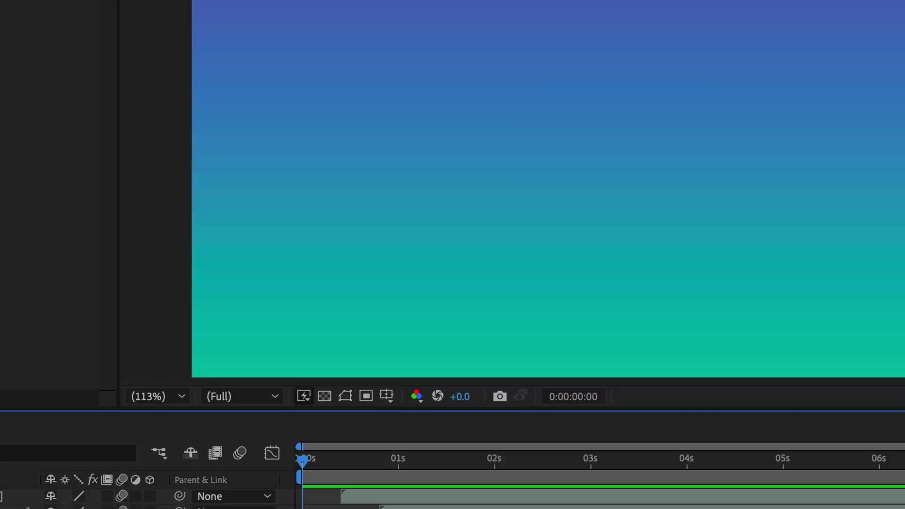
In the Labels preferences, change the Red label colour to F51616
{"action": "left_click", "coordinate": [89, 10]}
{"action": "mouse_move", "coordinate": [101, 70]}
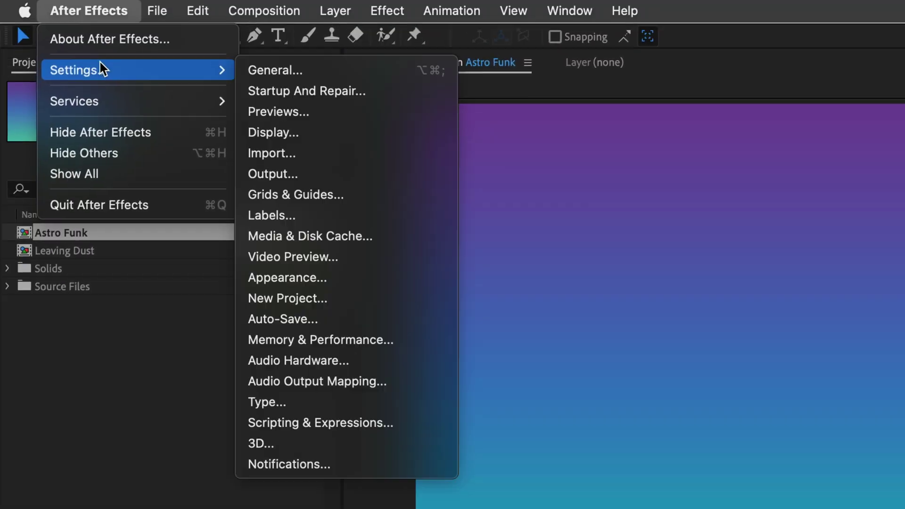
{"action": "left_click", "coordinate": [313, 215]}
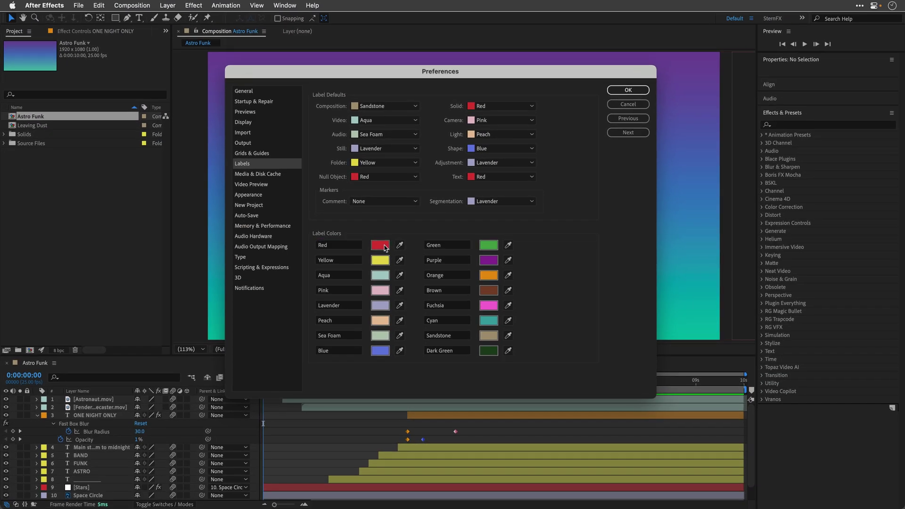
{"action": "left_click", "coordinate": [381, 245]}
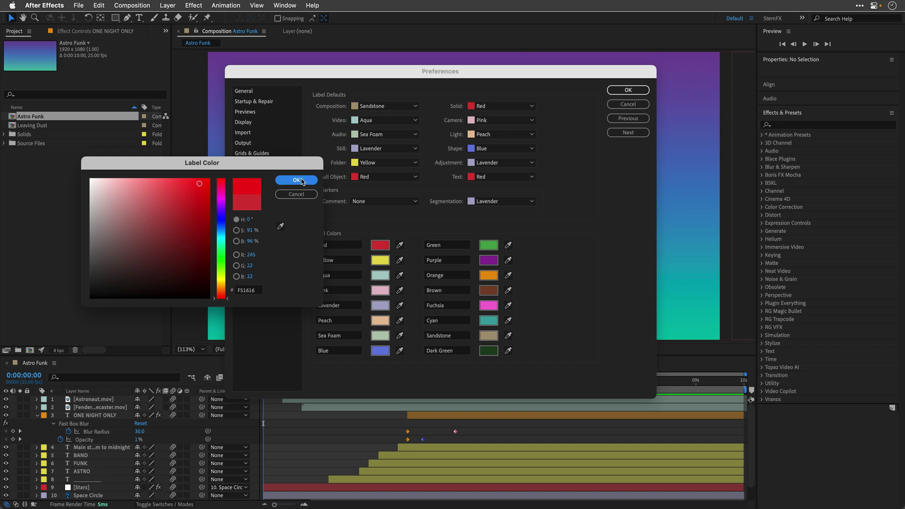
{"action": "left_click", "coordinate": [296, 180]}
{"action": "left_click", "coordinate": [629, 91]}
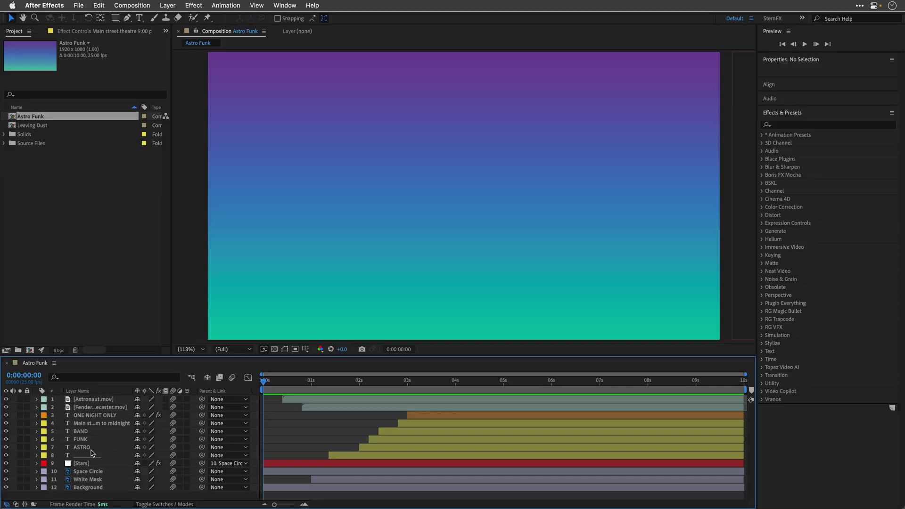
Reveal and copy all animation keyframes of text layers 4 through 8
{"action": "left_click", "coordinate": [88, 450]}
{"action": "left_click", "coordinate": [88, 423], "text": "shift"}
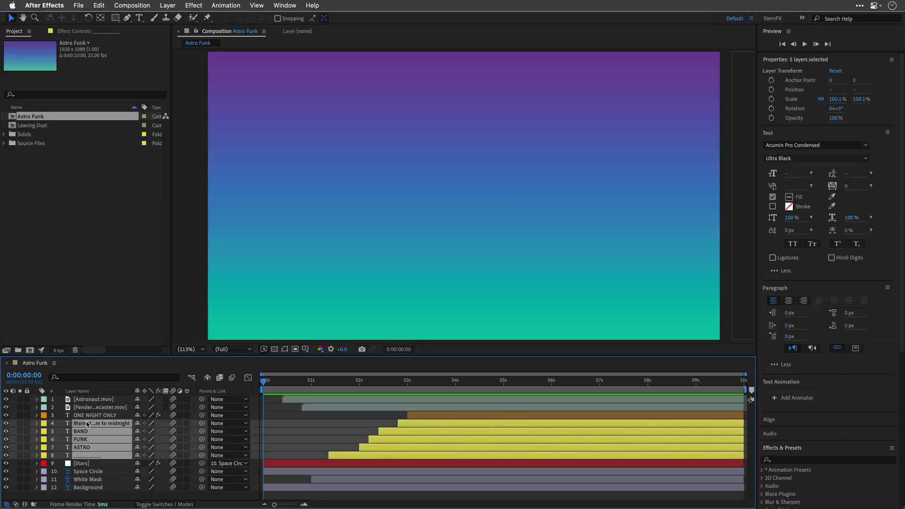
{"action": "key", "text": "u"}
{"action": "left_click_drag", "start_coordinate": [317, 427], "coordinate": [433, 491]}
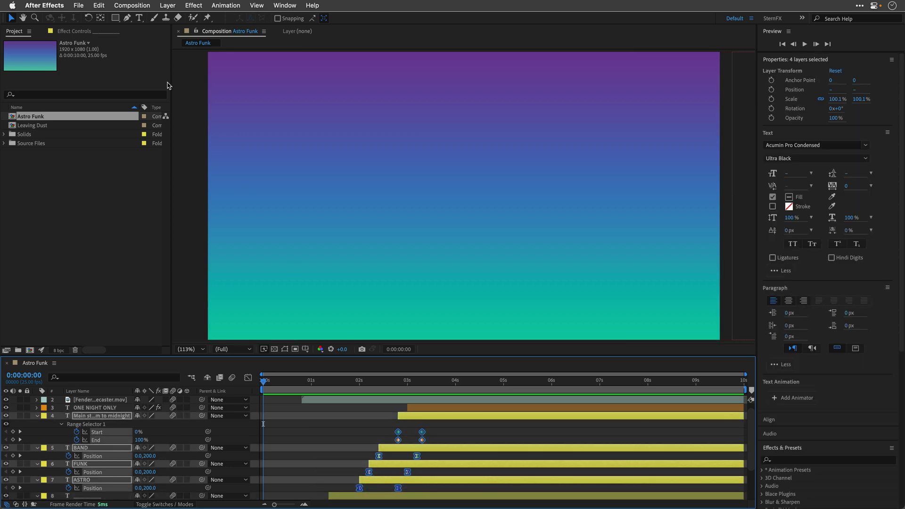
{"action": "left_click", "coordinate": [99, 5]}
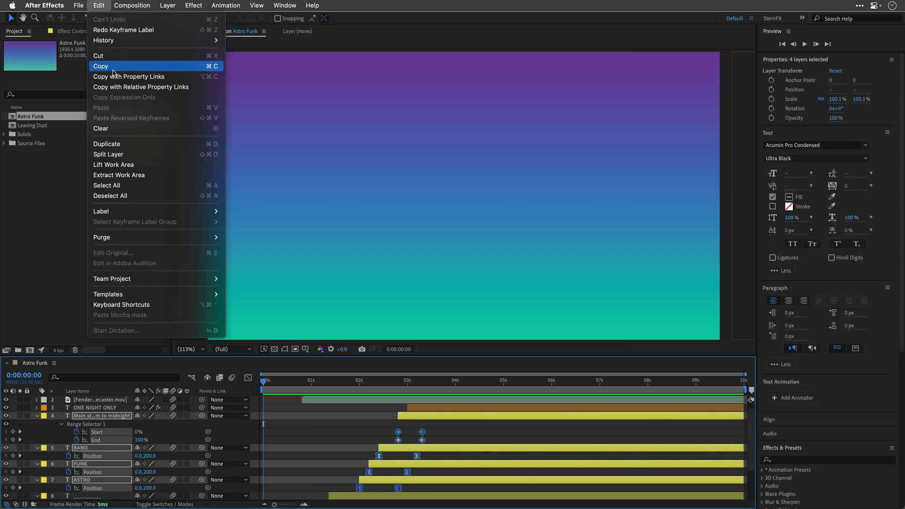
{"action": "left_click", "coordinate": [109, 66]}
Paste the copied keyframes at 5 seconds and preview the title animation
{"action": "left_click", "coordinate": [503, 382]}
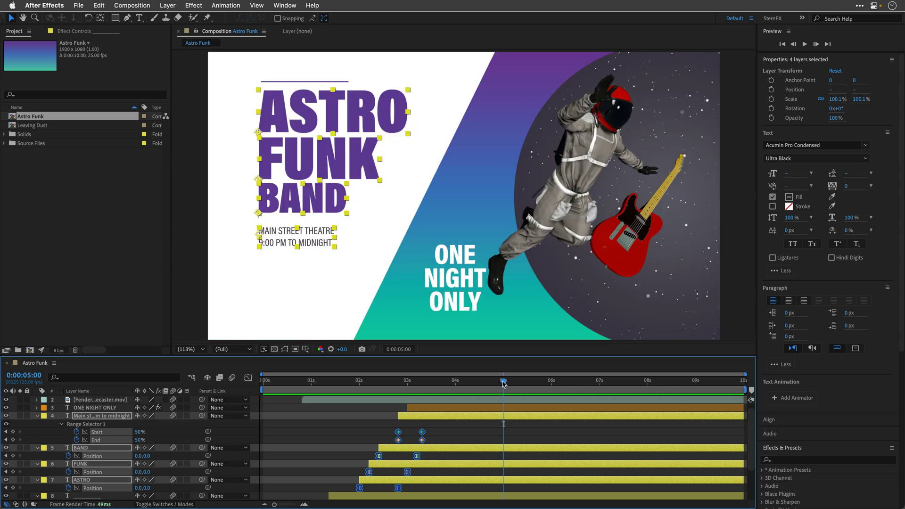
{"action": "left_click", "coordinate": [99, 6]}
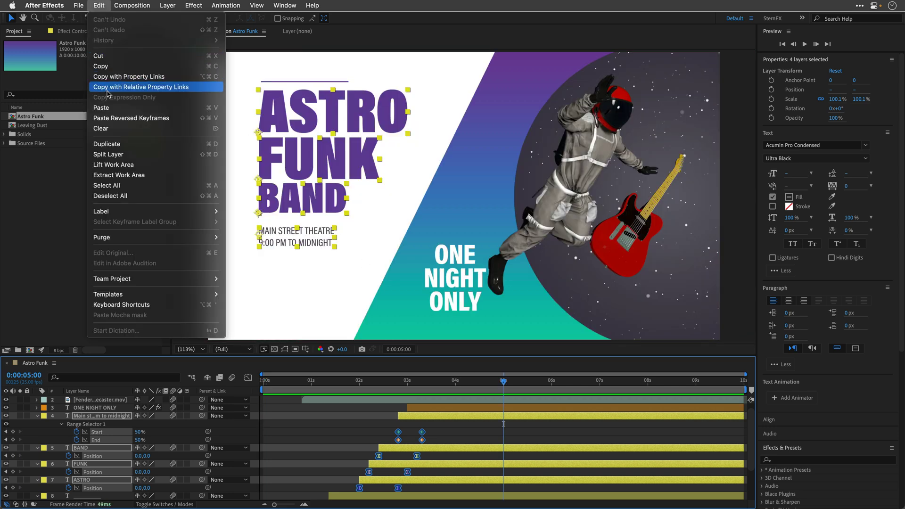
{"action": "left_click", "coordinate": [108, 108]}
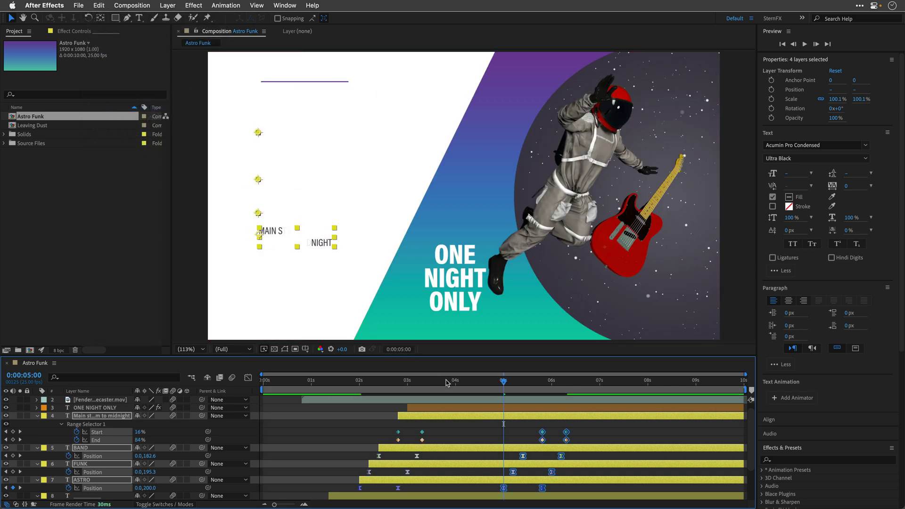
{"action": "left_click", "coordinate": [354, 384]}
{"action": "key", "text": "space"}
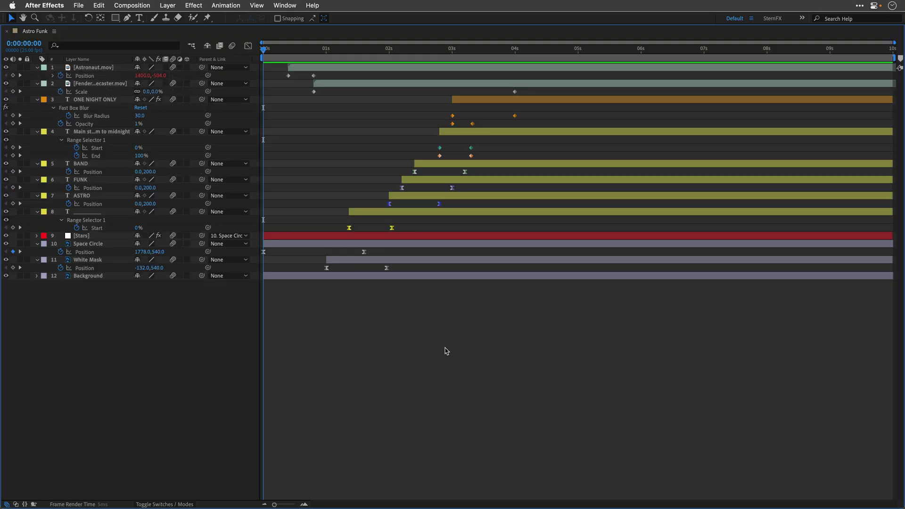
Copy every layer's keyframes and paste them reversed at 5 seconds
{"action": "left_click_drag", "start_coordinate": [588, 339], "coordinate": [262, 78]}
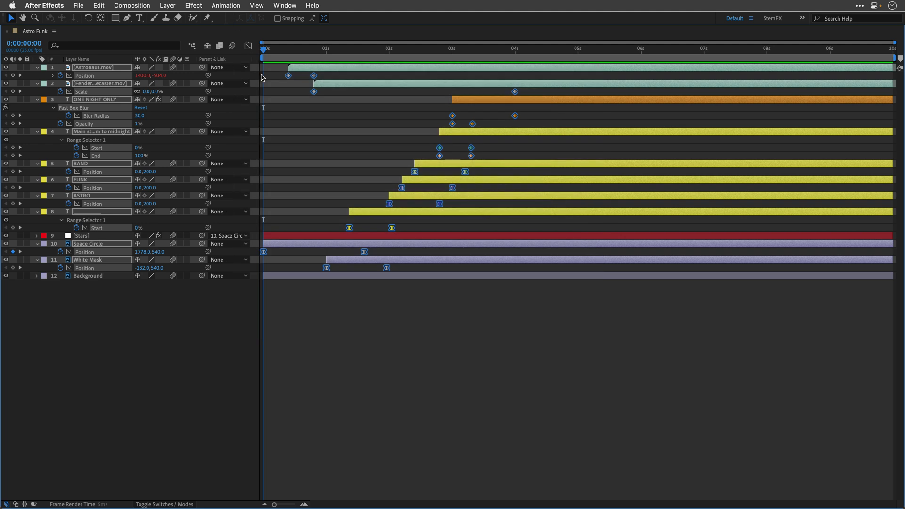
{"action": "left_click", "coordinate": [98, 5]}
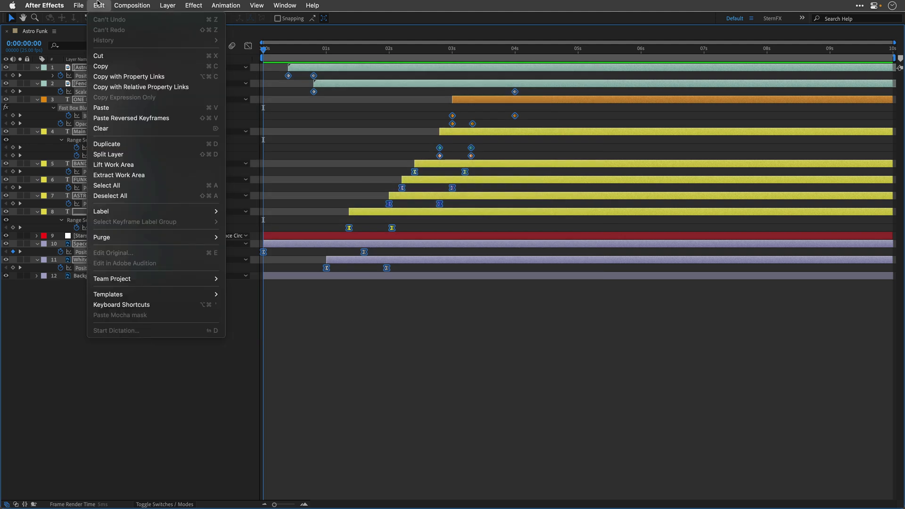
{"action": "left_click", "coordinate": [107, 66]}
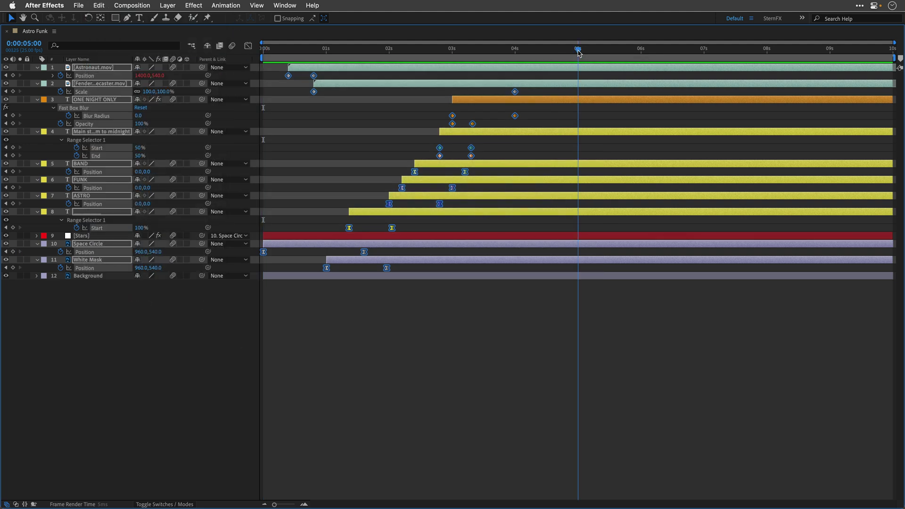
{"action": "left_click", "coordinate": [99, 5]}
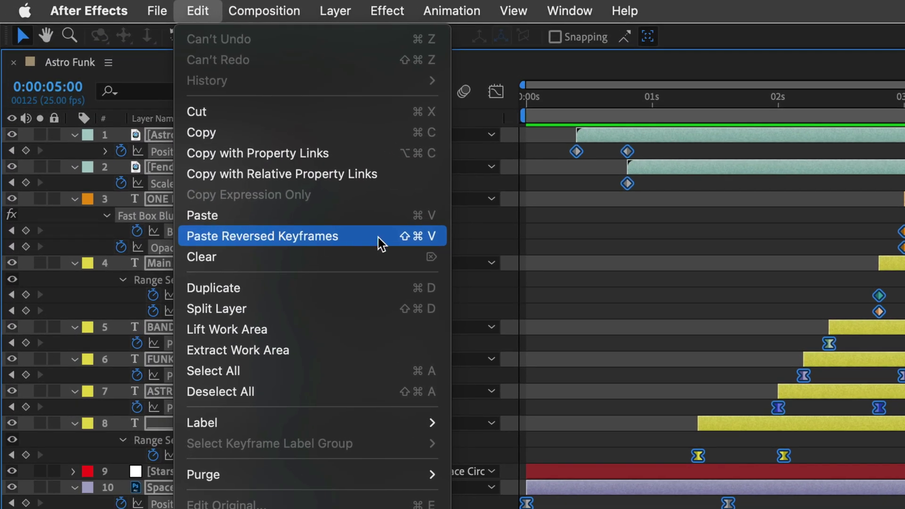
{"action": "left_click", "coordinate": [381, 244]}
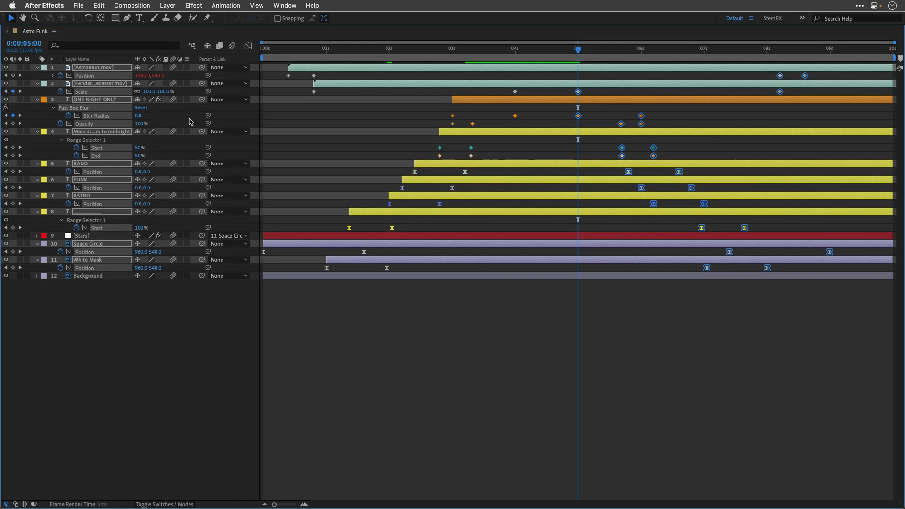
Restore the normal workspace and preview the whole animation from the start
{"action": "key", "text": "grave"}
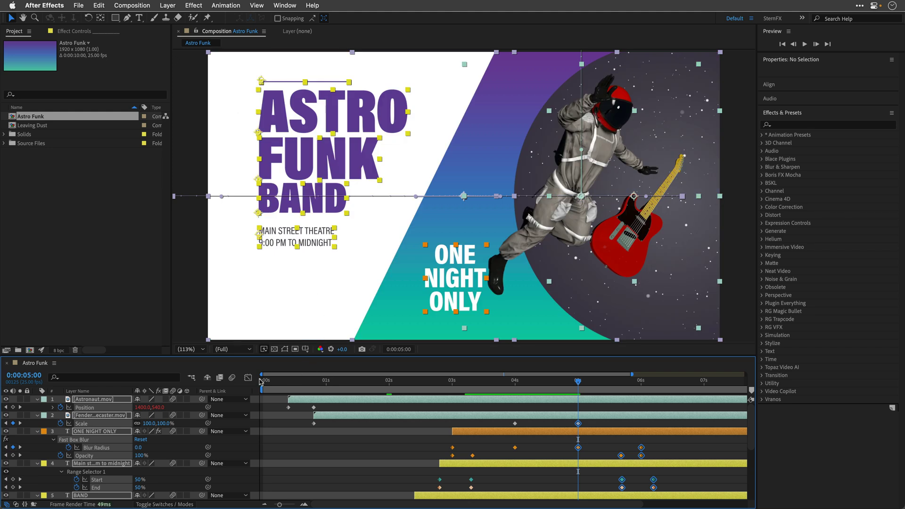
{"action": "left_click", "coordinate": [262, 380]}
{"action": "key", "text": "ctrl+a"}
{"action": "key", "text": "space"}
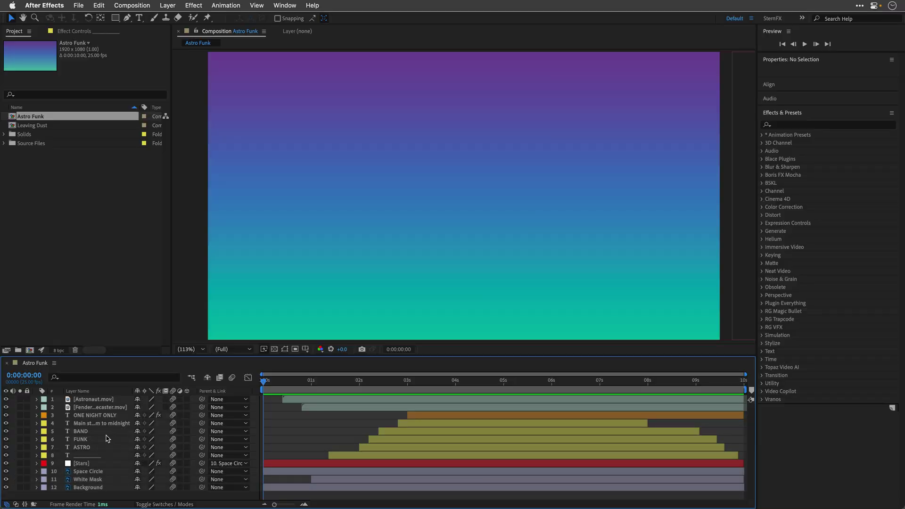
Select layer 4's yellow label group and jump between the selected layers' in and out points
{"action": "left_click", "coordinate": [43, 424]}
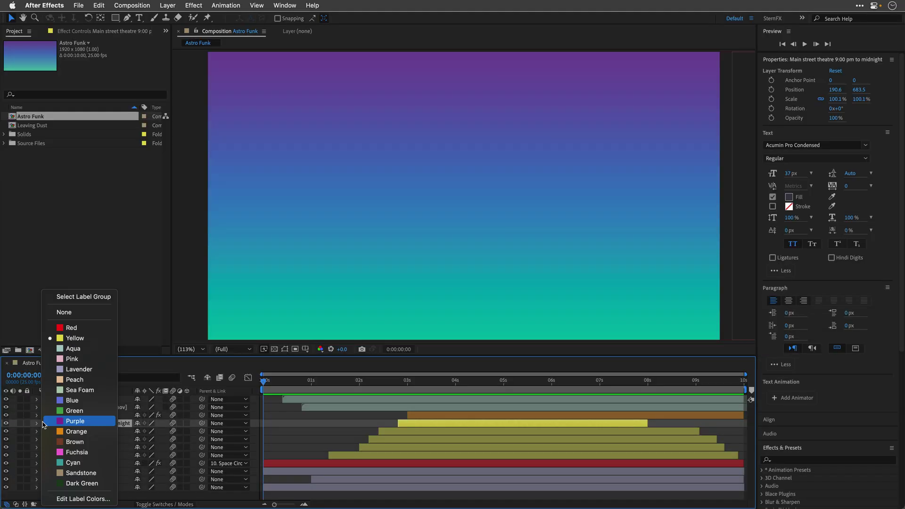
{"action": "left_click", "coordinate": [67, 296]}
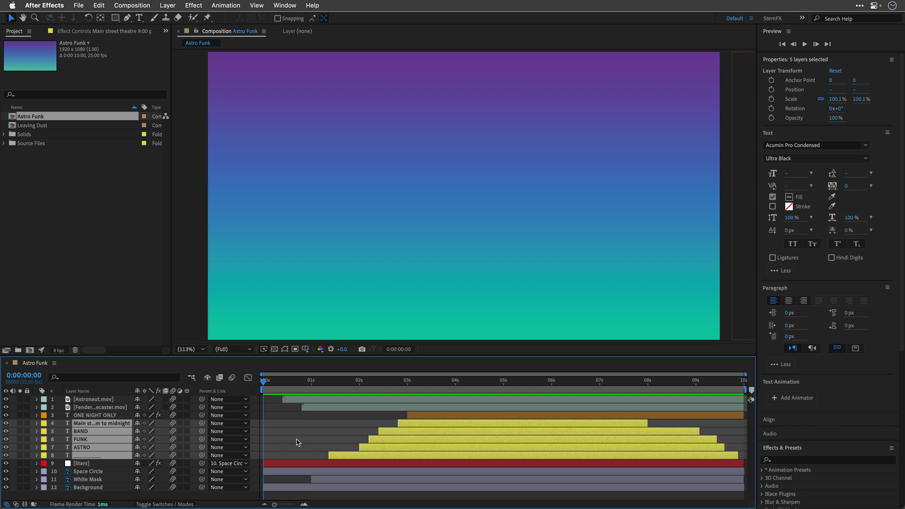
{"action": "key", "text": "i"}
{"action": "key", "text": "o"}
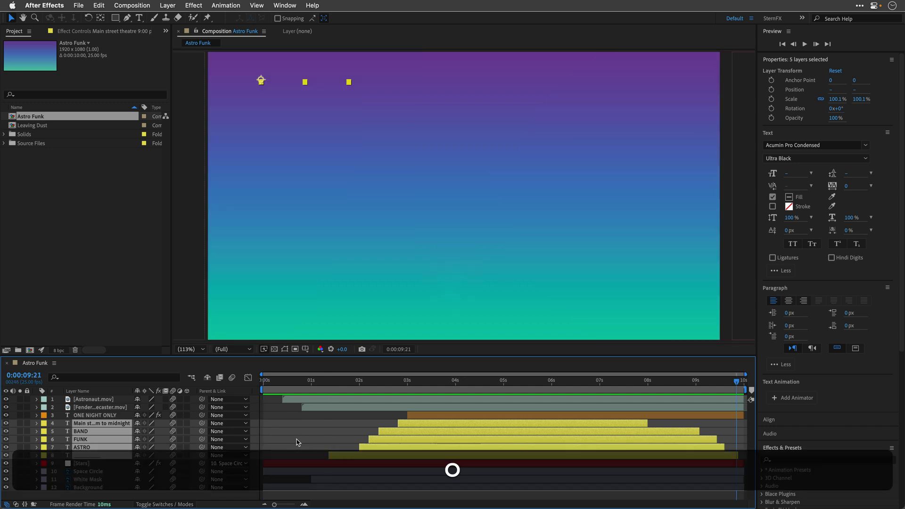
{"action": "key", "text": "i"}
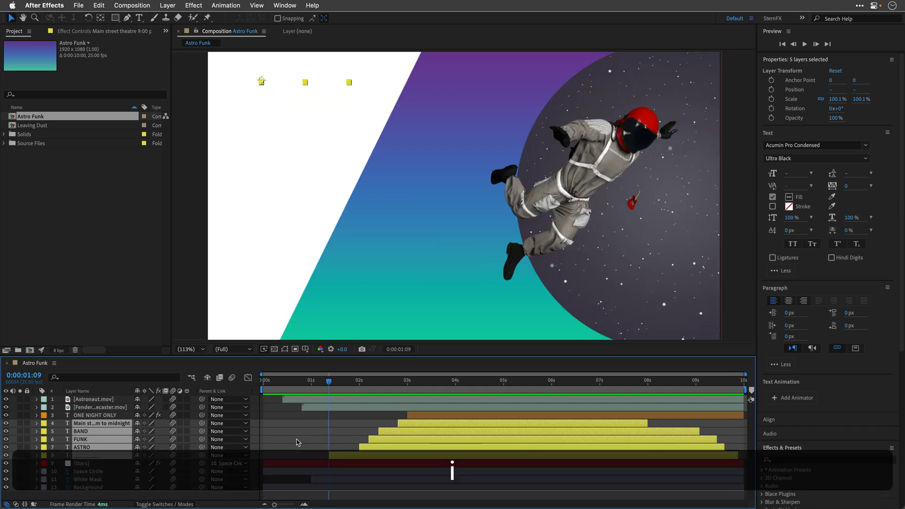
{"action": "key", "text": "o"}
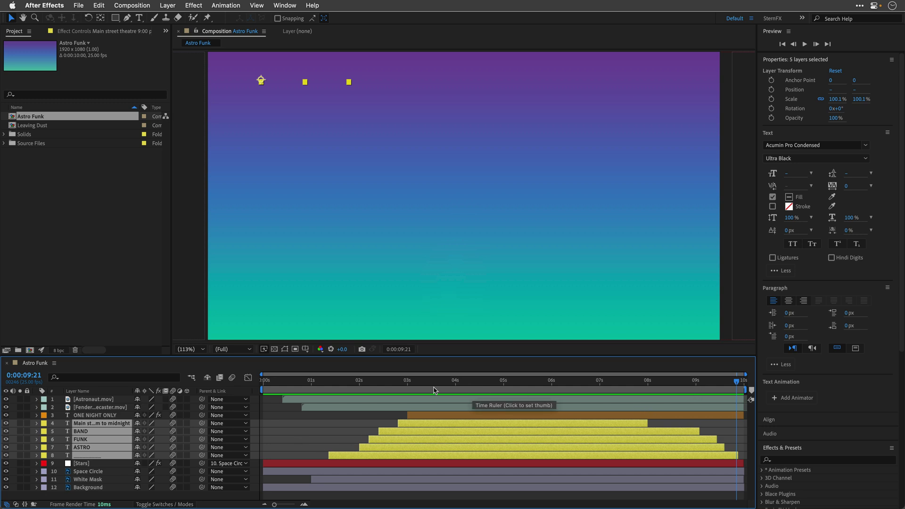
Move the time to 0:00:02:20 and 0:00:07:24, then return to the layers' start
{"action": "left_click", "coordinate": [400, 383]}
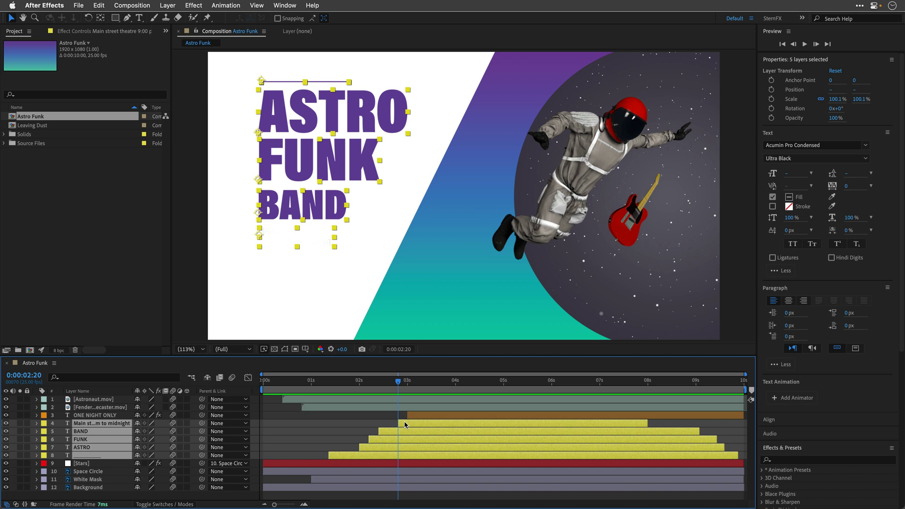
{"action": "left_click", "coordinate": [645, 388]}
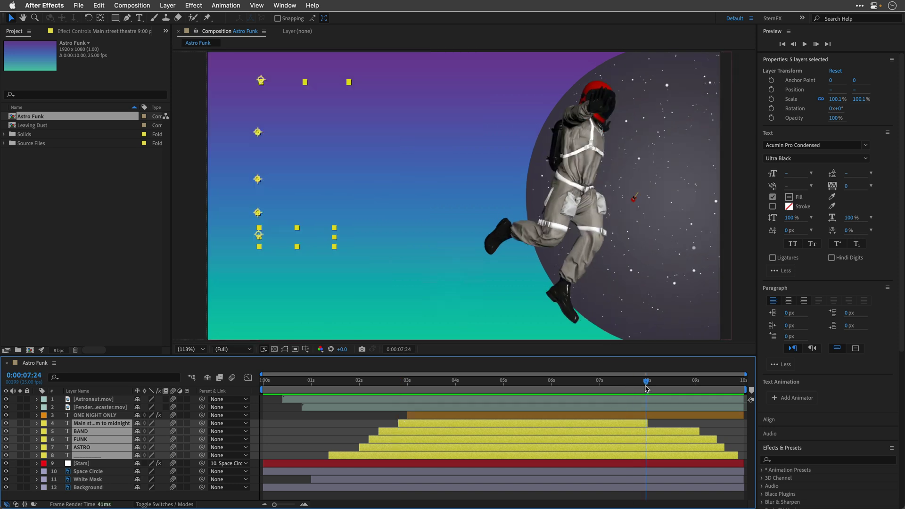
{"action": "key", "text": "i"}
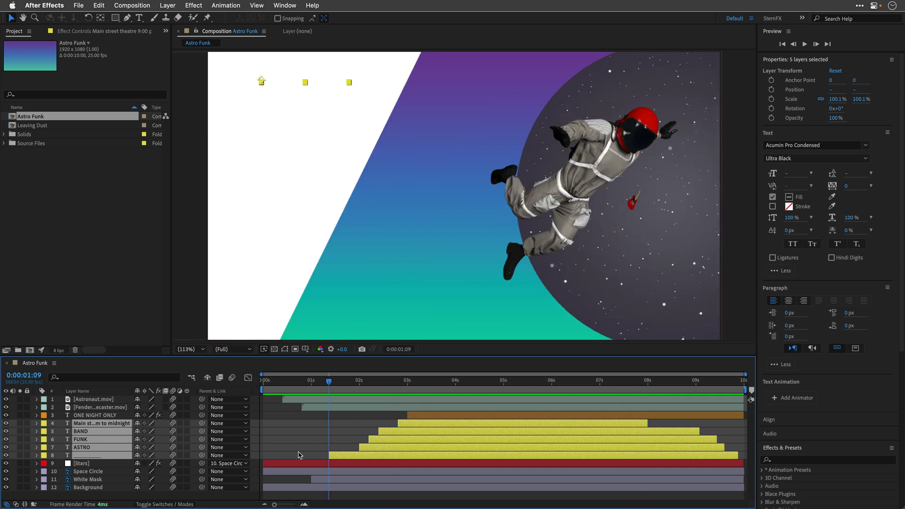